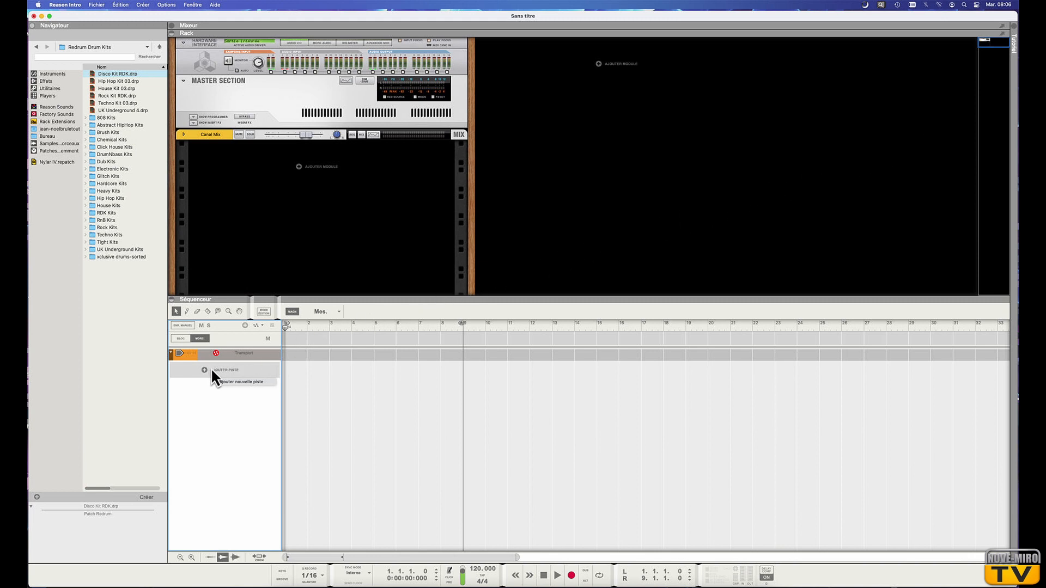
Add a new instrument track with the Redrum drum machine.
{"action": "left_click", "coordinate": [246, 375]}
{"action": "mouse_move", "coordinate": [229, 382]}
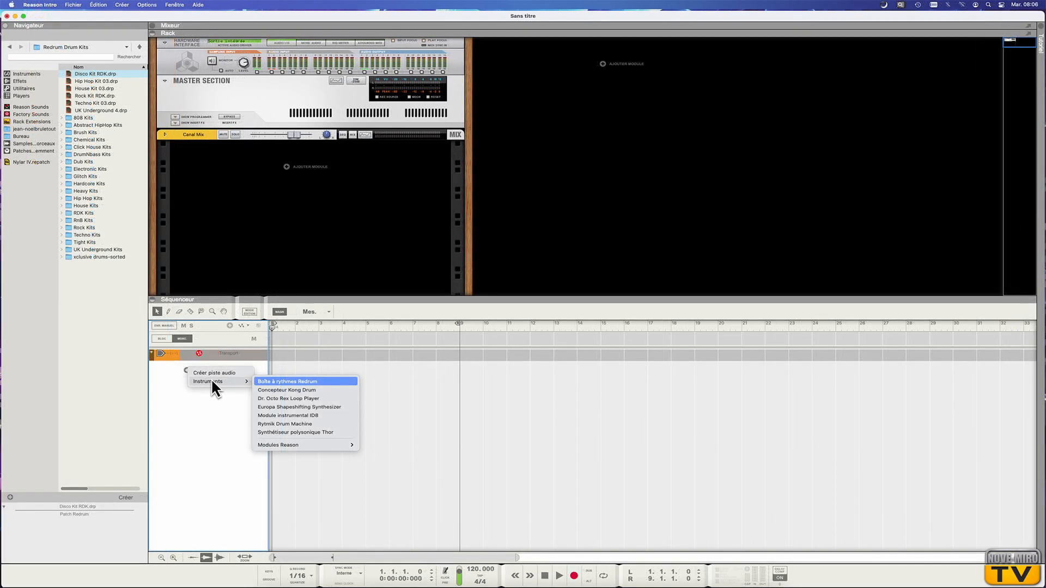
{"action": "left_click", "coordinate": [283, 382]}
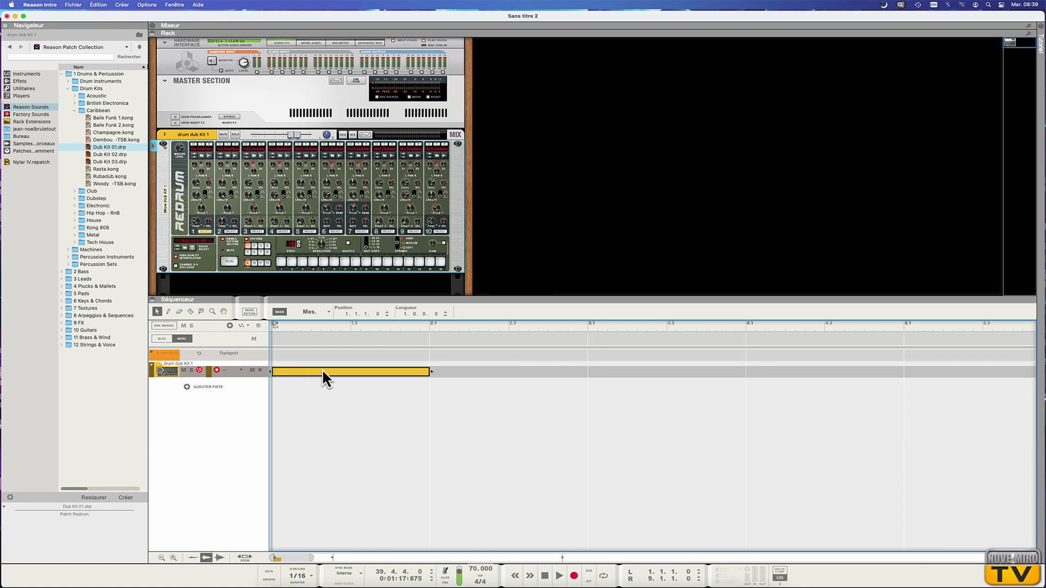
Open the drum clip in the note editor, then exit edit mode.
{"action": "double_click", "coordinate": [429, 371]}
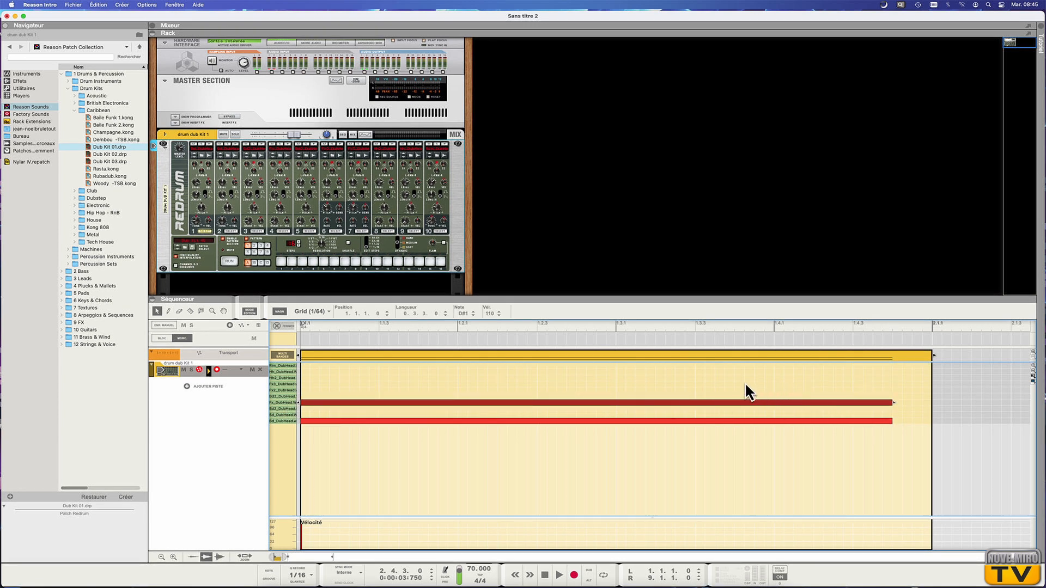
{"action": "left_click", "coordinate": [277, 325]}
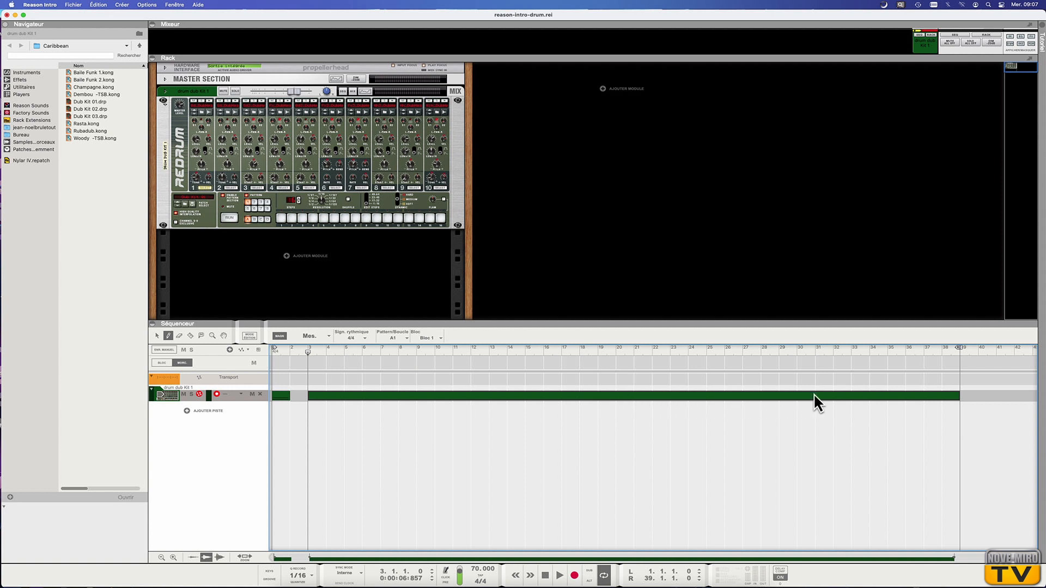
Open the drum clip for editing and duplicate the selected drum notes repeatedly along the pattern.
{"action": "double_click", "coordinate": [957, 393]}
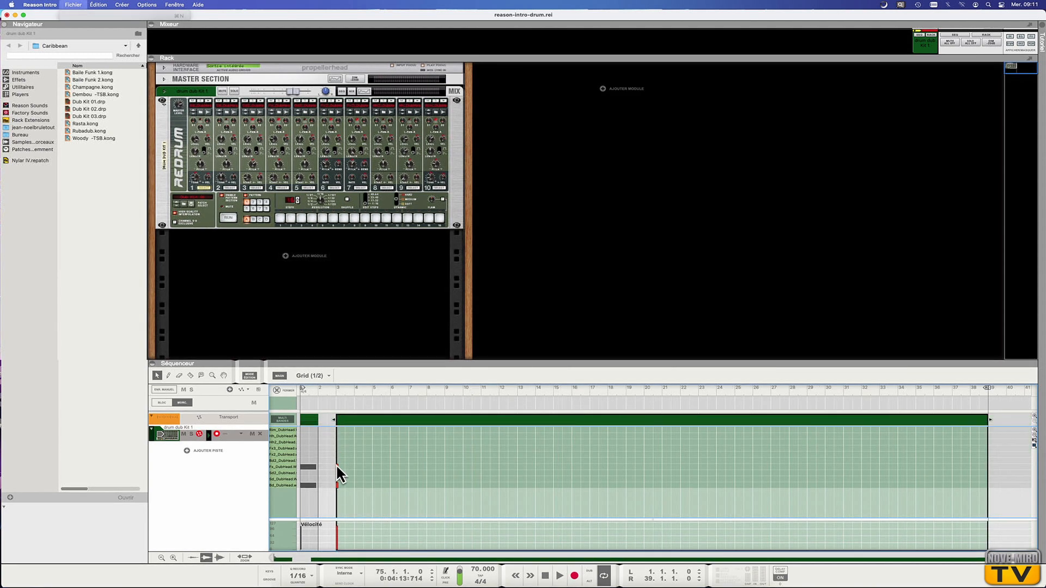
{"action": "key", "text": "super+d"}
{"action": "key", "text": "super+d"}
{"action": "key", "text": "super+d"}
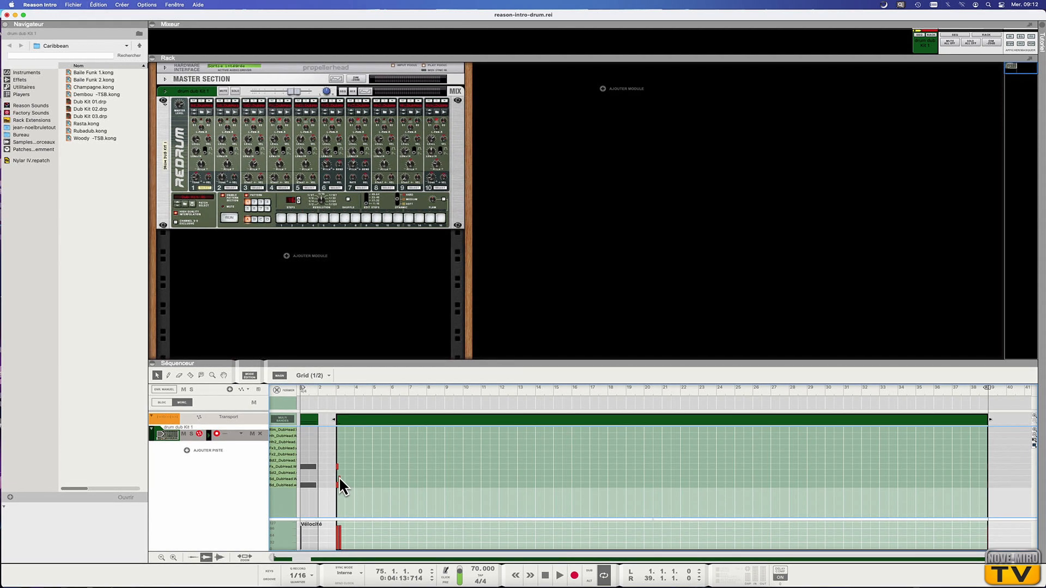
{"action": "key", "text": "super+d"}
{"action": "key", "text": "super+d"}
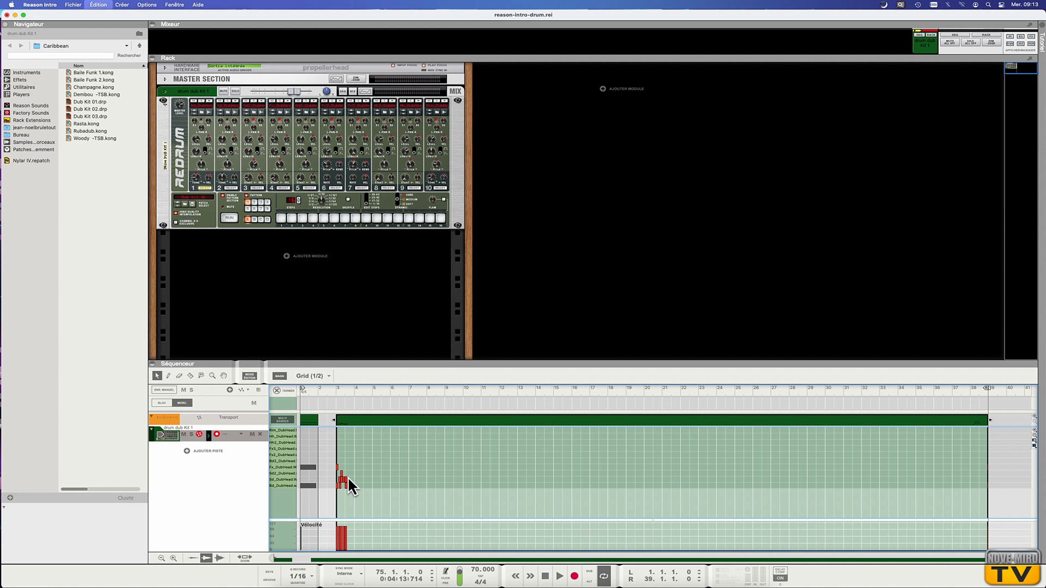
{"action": "key", "text": "super+d"}
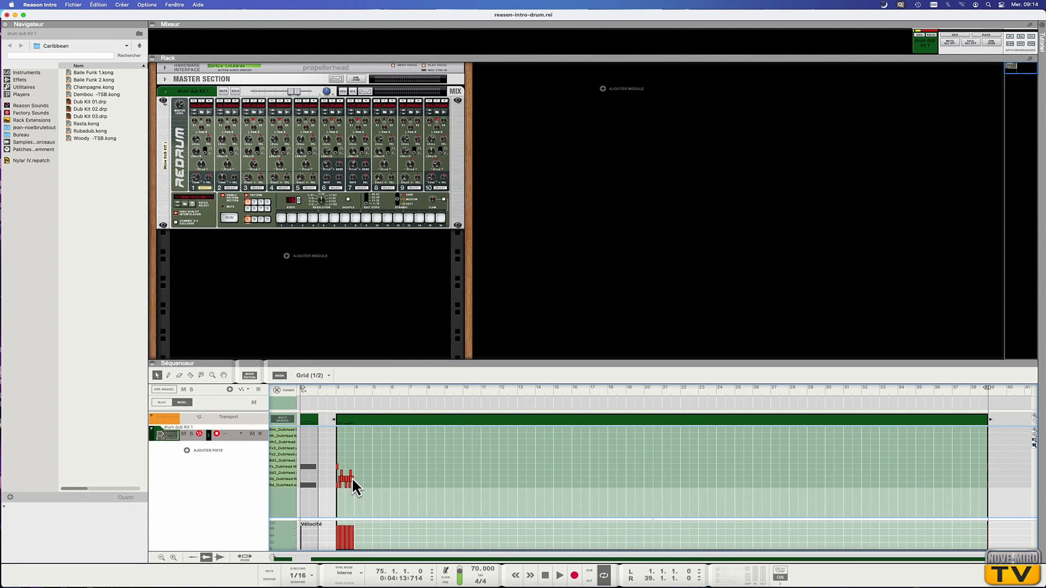
{"action": "key", "text": "super+d"}
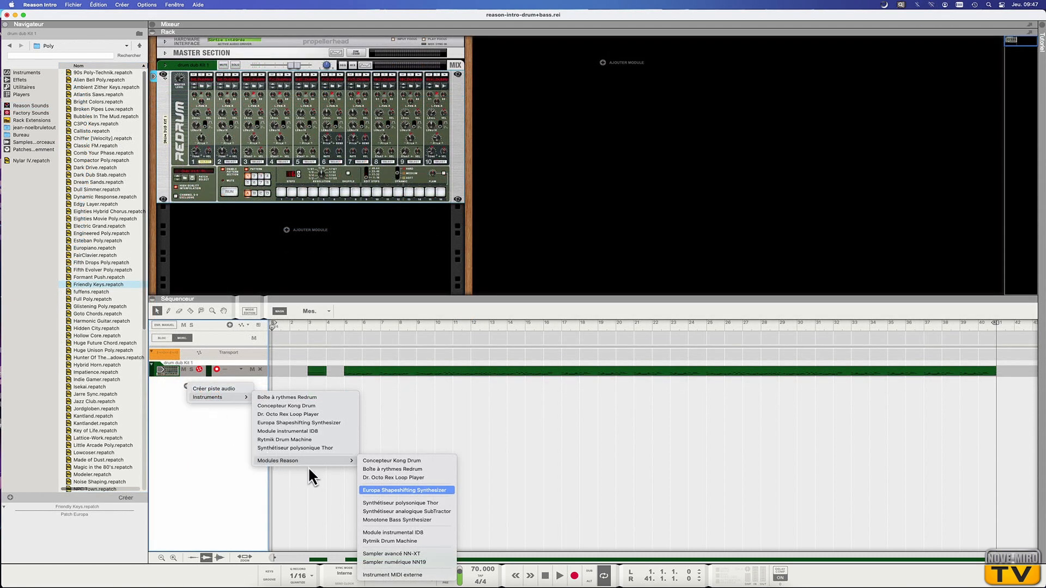
Add a Europa Shapeshifting Synthesizer track and draw and adjust a bass line in its clip.
{"action": "left_click", "coordinate": [383, 490]}
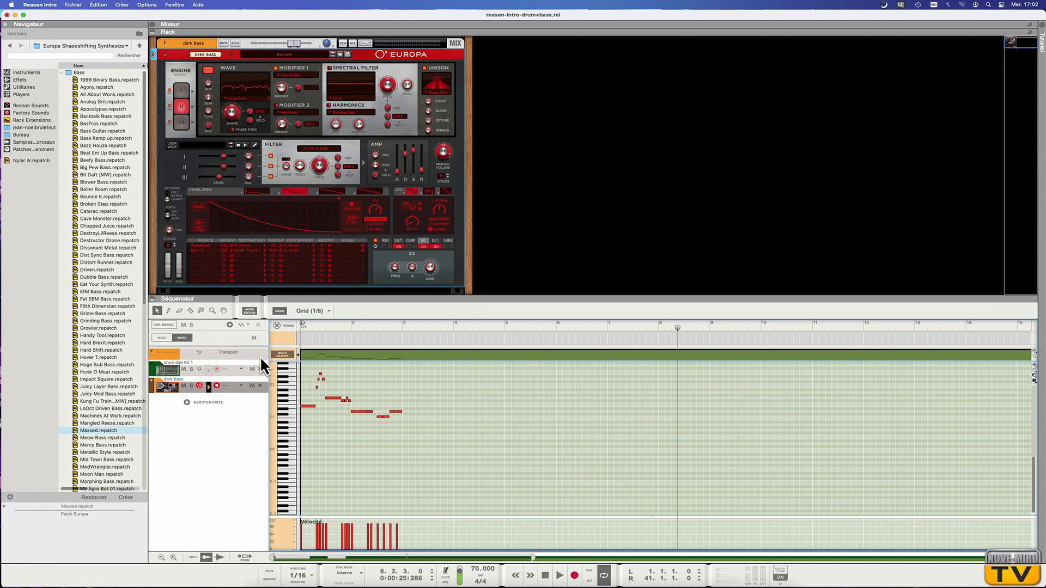
{"action": "left_click_drag", "start_coordinate": [361, 409], "coordinate": [365, 411]}
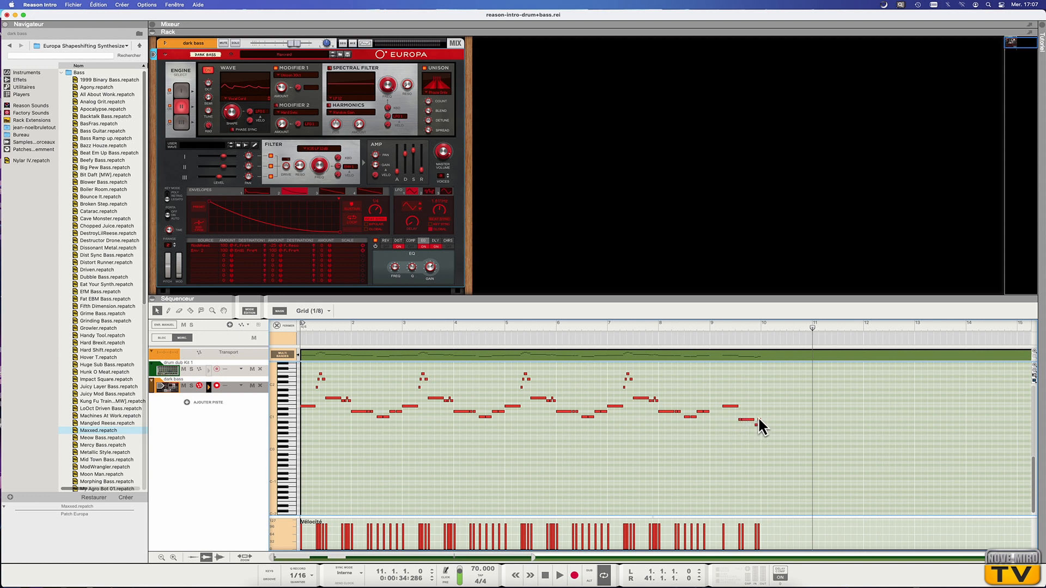
{"action": "left_click_drag", "start_coordinate": [760, 417], "coordinate": [783, 418]}
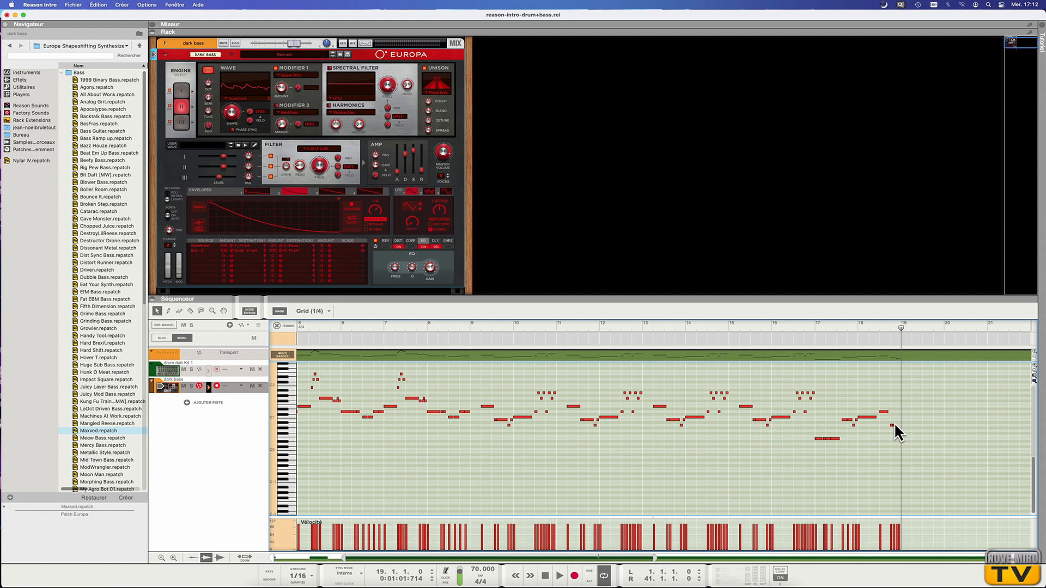
{"action": "left_click_drag", "start_coordinate": [892, 425], "coordinate": [896, 427]}
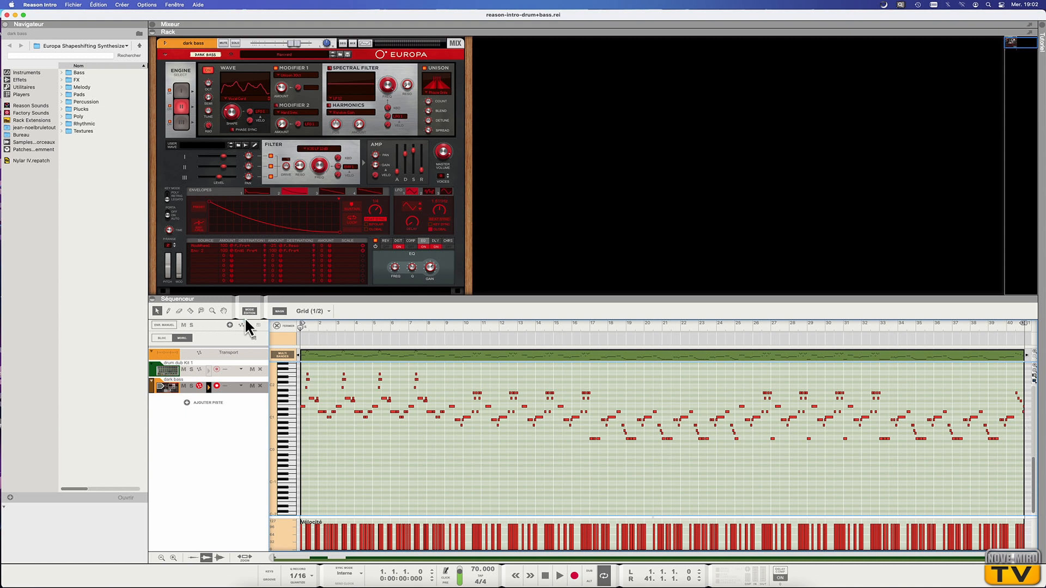
{"action": "left_click", "coordinate": [275, 324]}
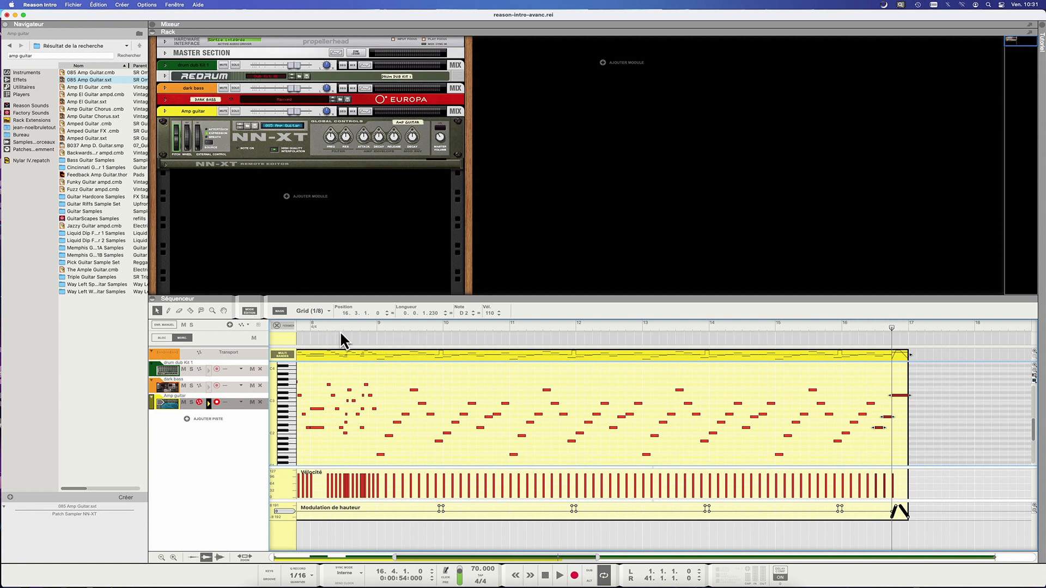
Exit the note editor and delete the middle clip on the Amp guitar track.
{"action": "left_click", "coordinate": [276, 325]}
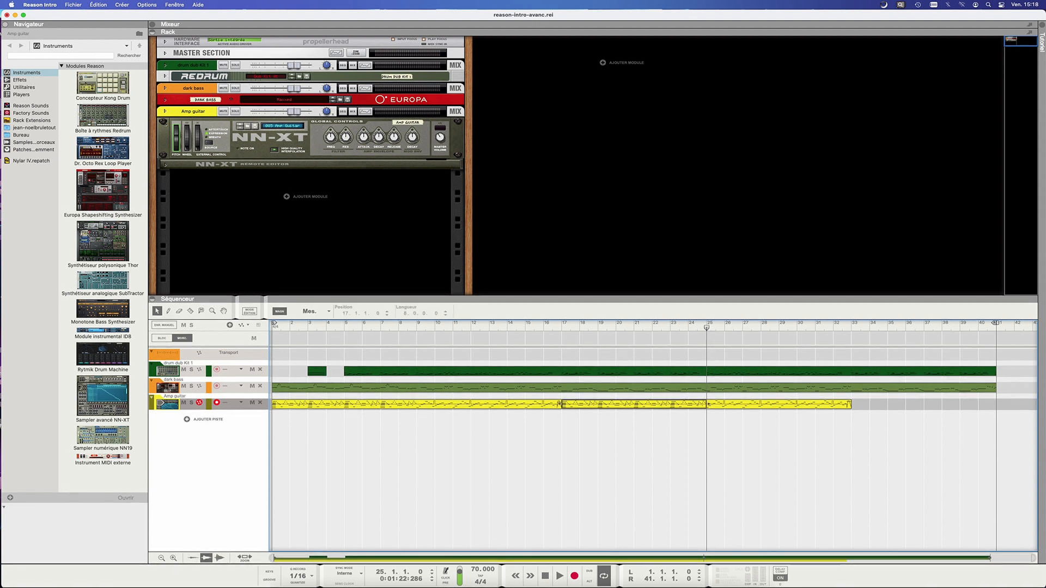
{"action": "left_click", "coordinate": [627, 405]}
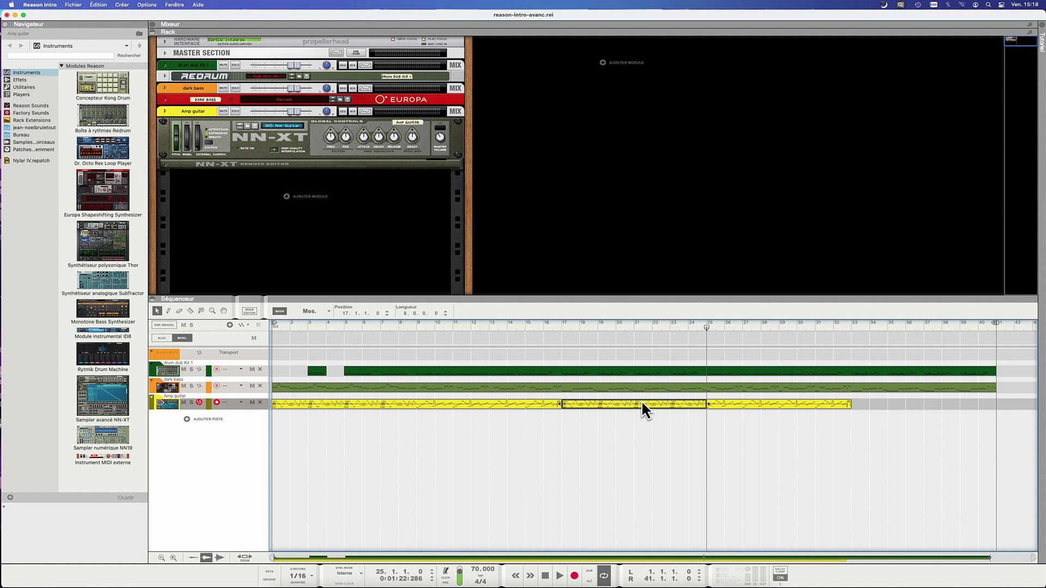
{"action": "key", "text": "Delete"}
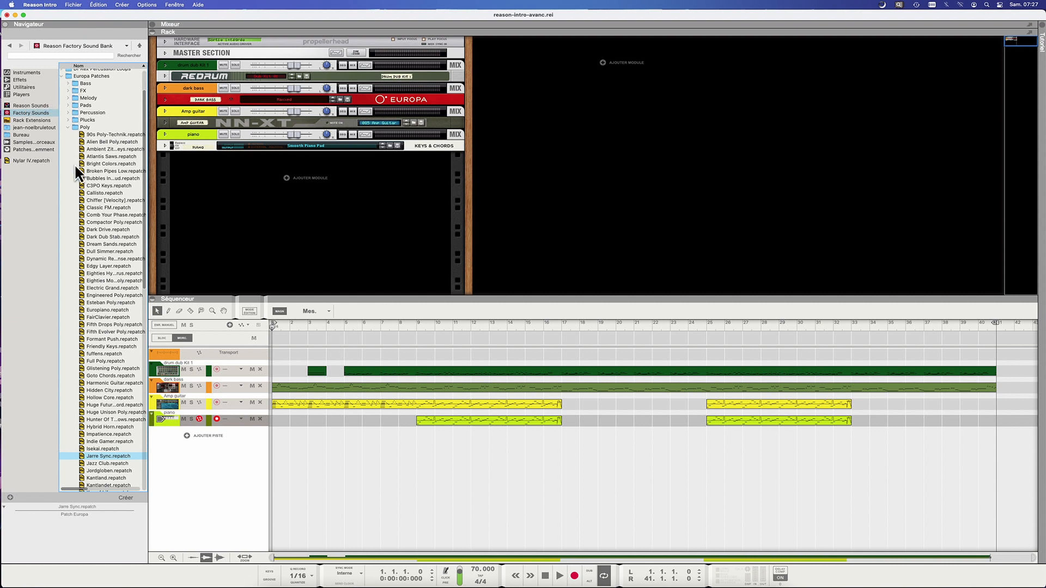
Load the Jarre Sync patch on the synthe track and add another clip to it.
{"action": "double_click", "coordinate": [81, 456]}
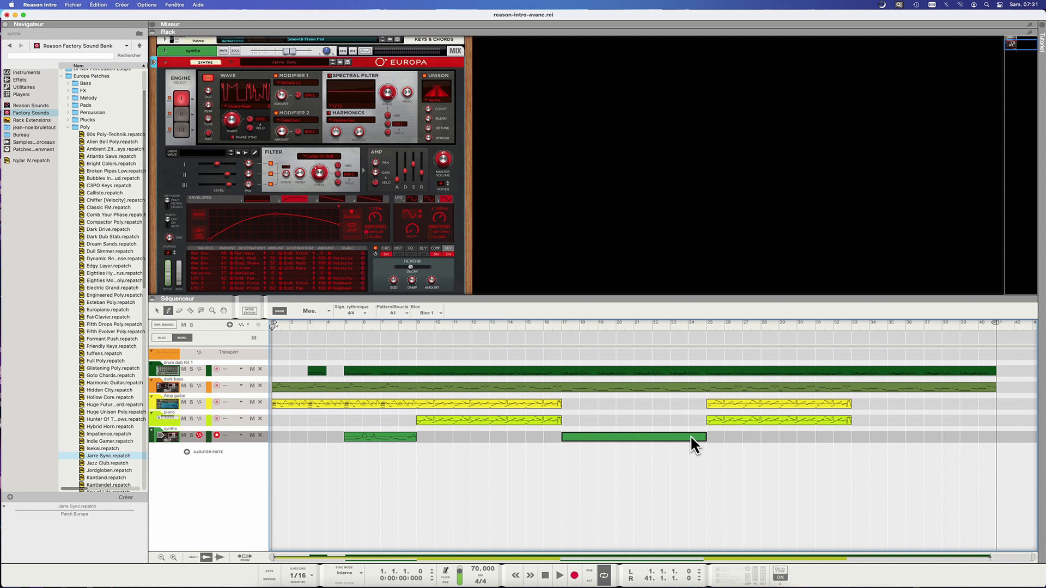
{"action": "double_click", "coordinate": [705, 436]}
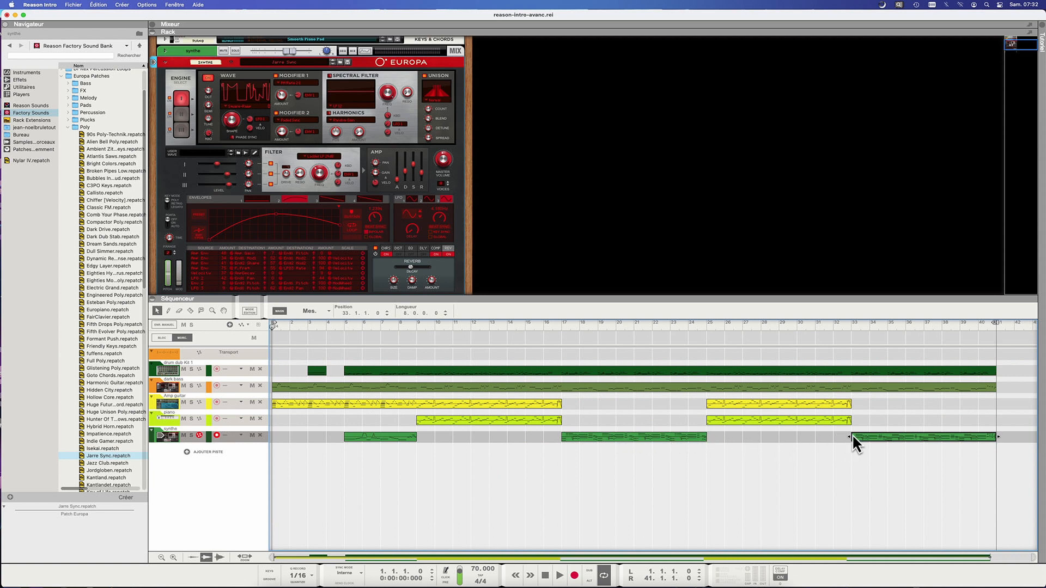
Duplicate the synthe track and open the Factory Sounds location in the browser.
{"action": "key", "text": "super+d"}
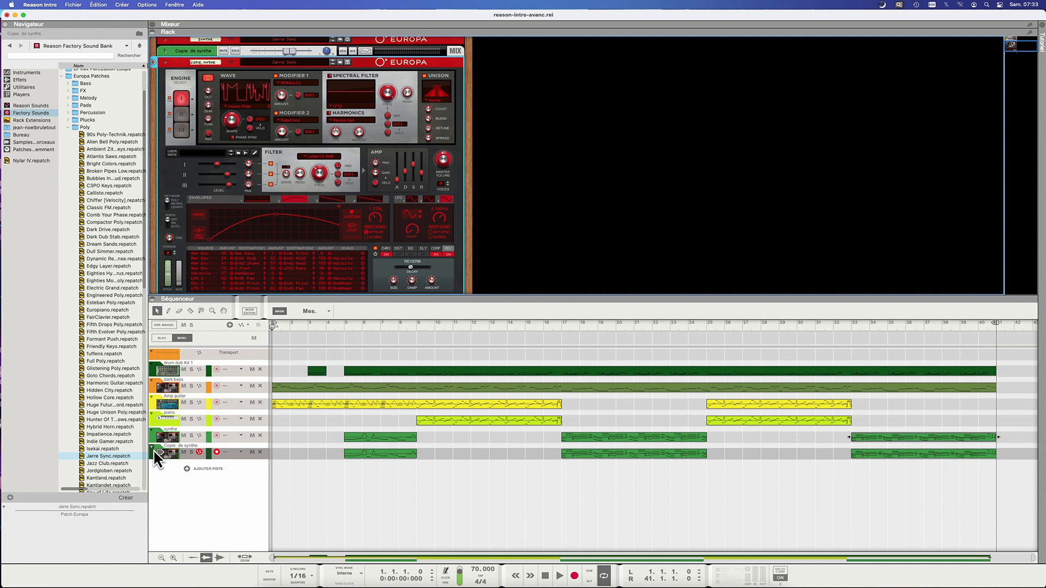
{"action": "left_click", "coordinate": [29, 111]}
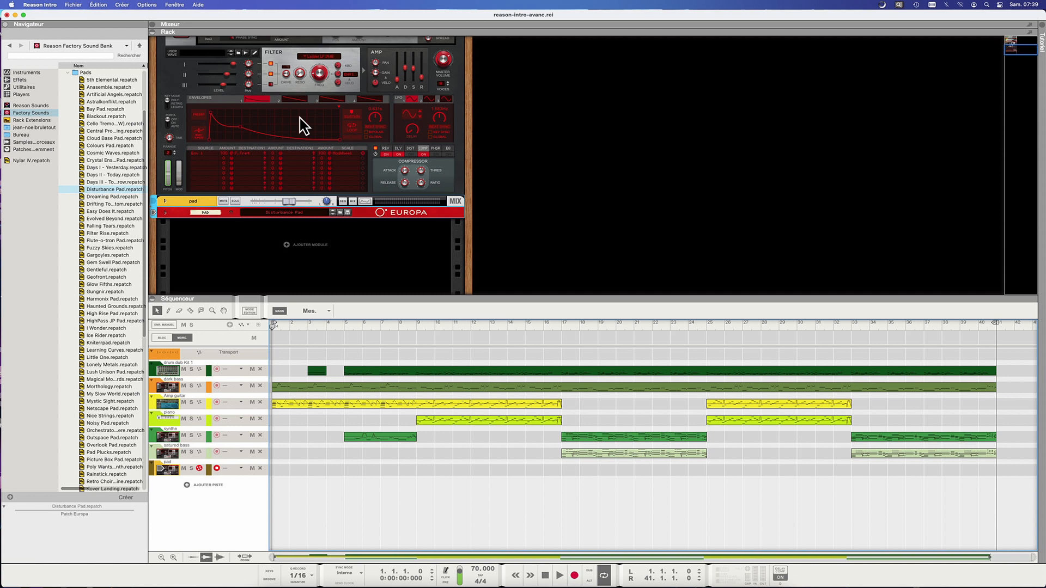
Draw a clip on the pad track with the Pencil tool, edit its notes, and duplicate it along the track.
{"action": "key", "text": "w"}
{"action": "left_click_drag", "start_coordinate": [399, 470], "coordinate": [470, 470]}
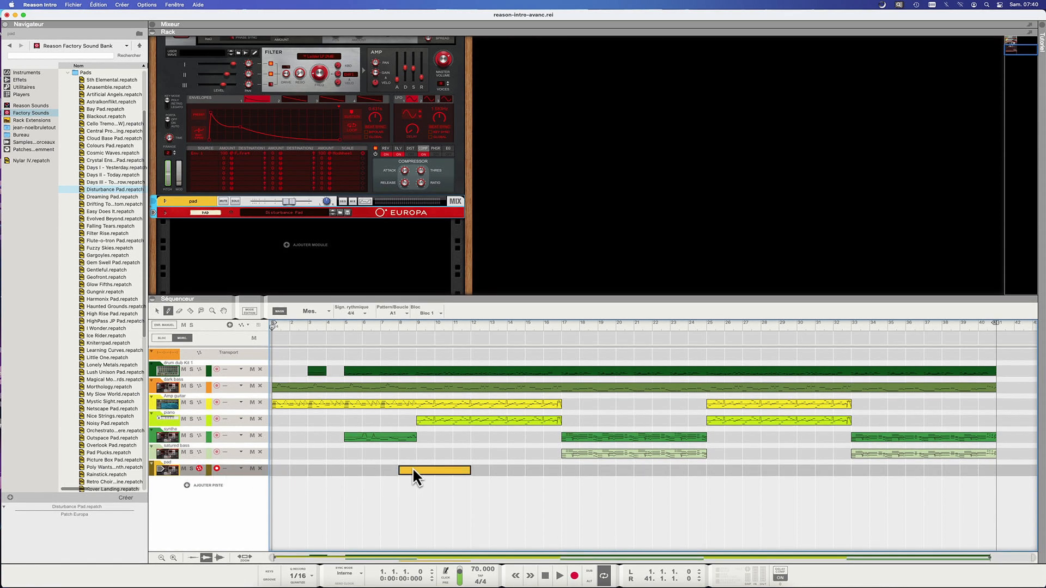
{"action": "double_click", "coordinate": [468, 469]}
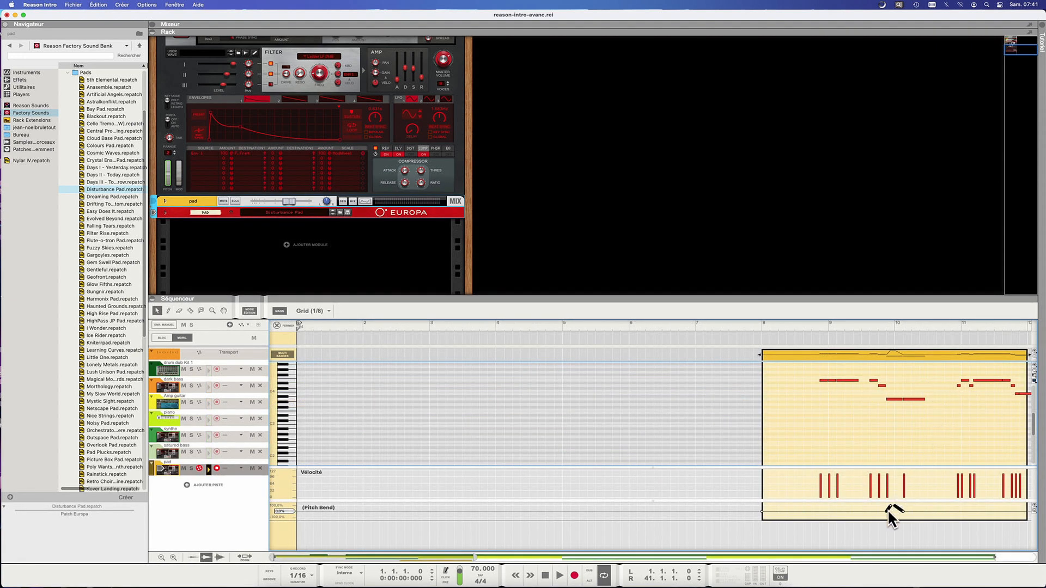
{"action": "key", "text": "super+e"}
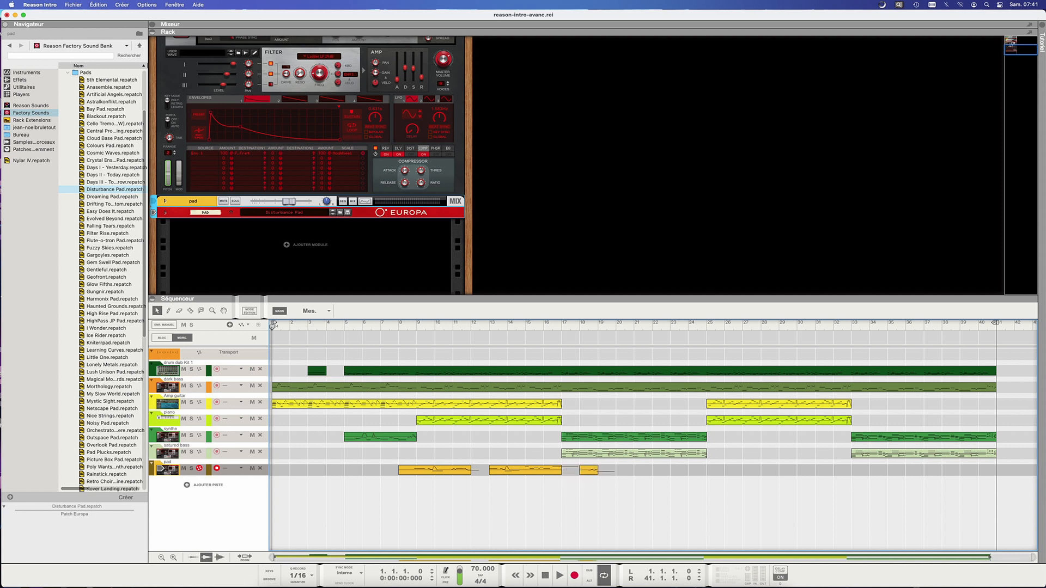
{"action": "key", "text": "super+d"}
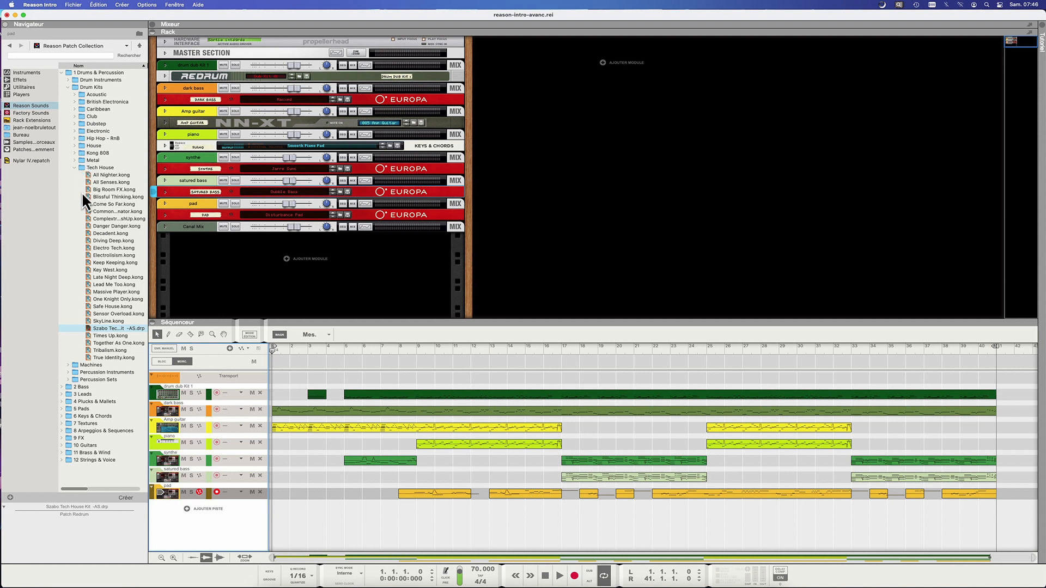
Load the Szabo Tech House Kit A5 drum patch as a new Redrum track and select its lane.
{"action": "double_click", "coordinate": [87, 327]}
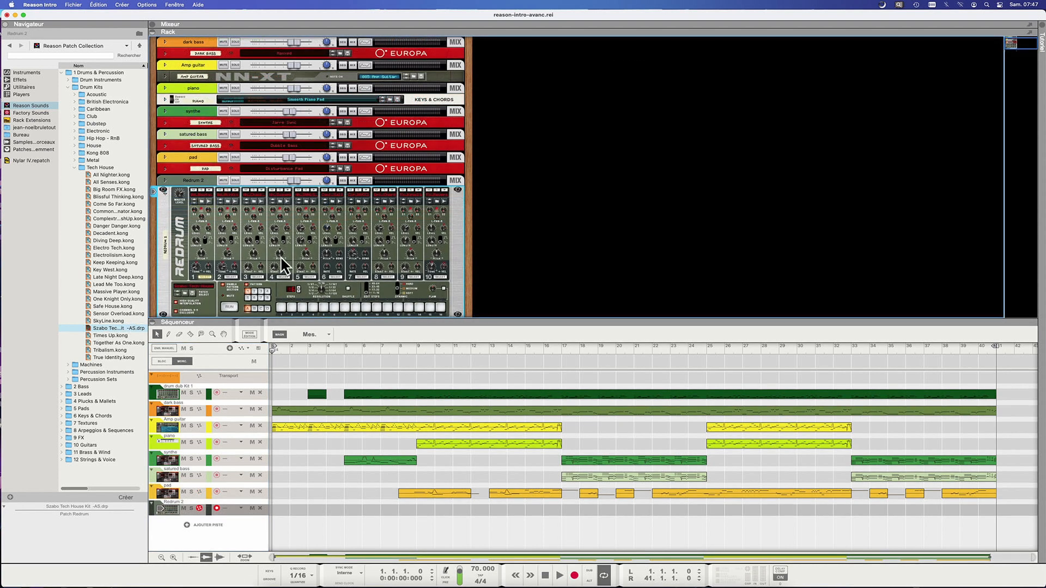
{"action": "left_click", "coordinate": [390, 509], "text": "super"}
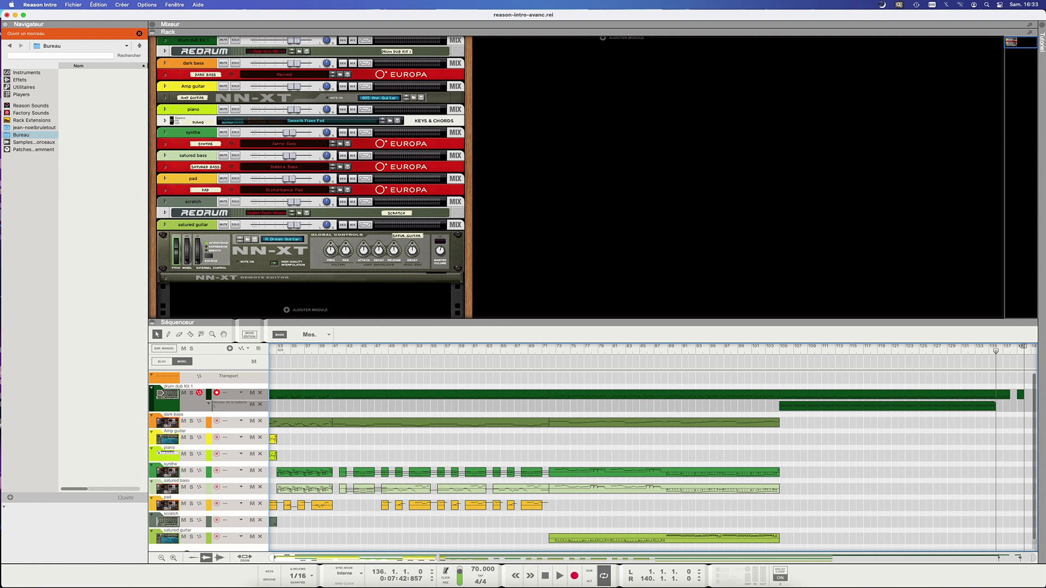
Undo the last edit.
{"action": "key", "text": "super+z"}
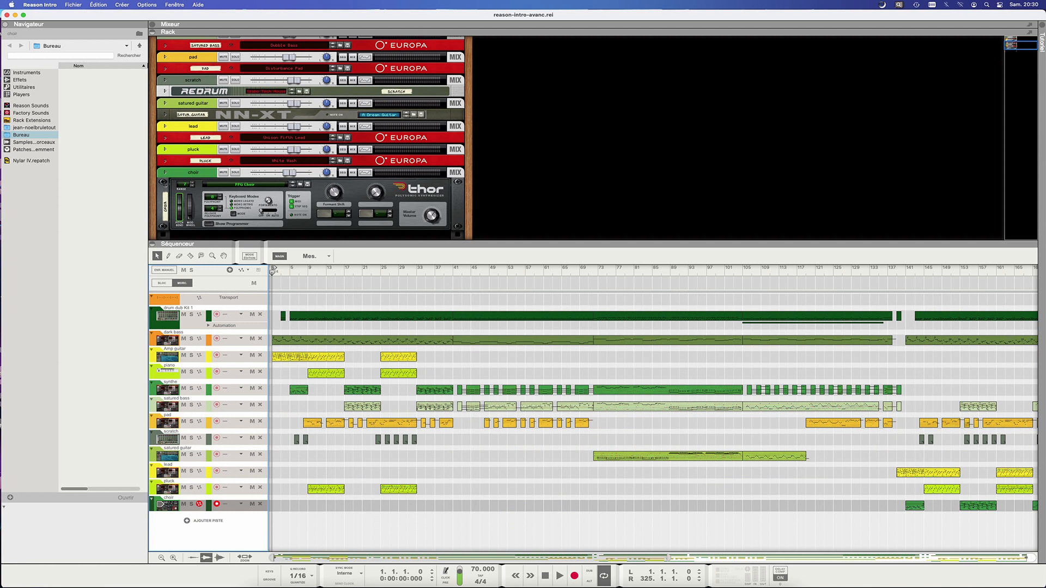
Create a new audio track and start importing an audio file into it.
{"action": "left_click", "coordinate": [188, 520]}
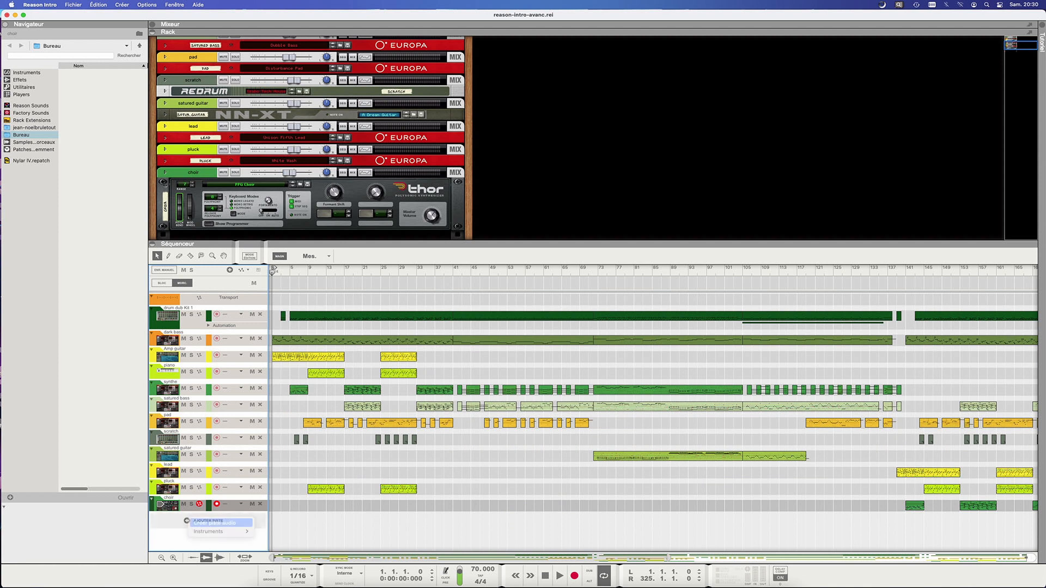
{"action": "left_click", "coordinate": [217, 523]}
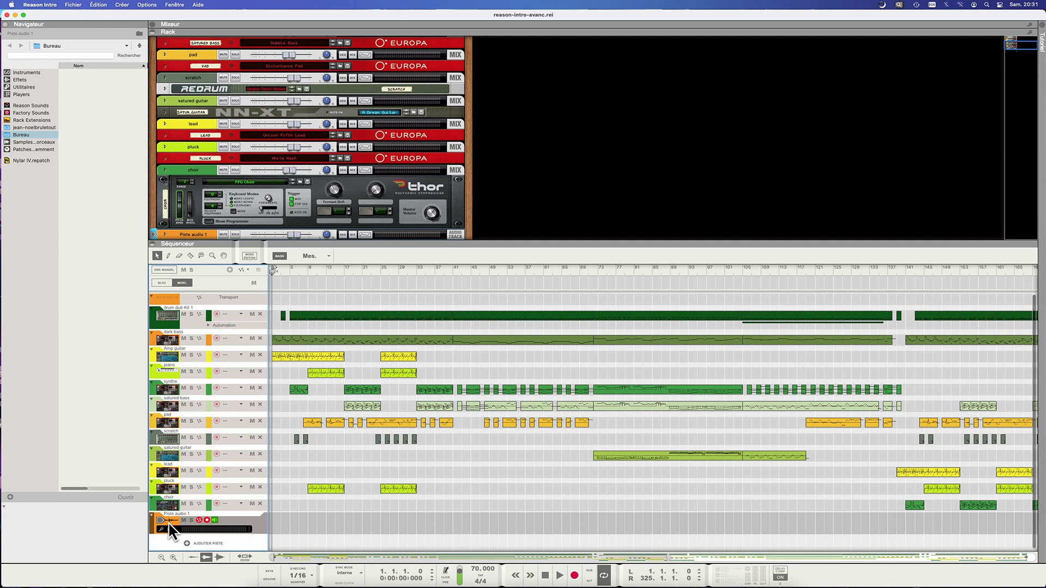
{"action": "left_click", "coordinate": [75, 5]}
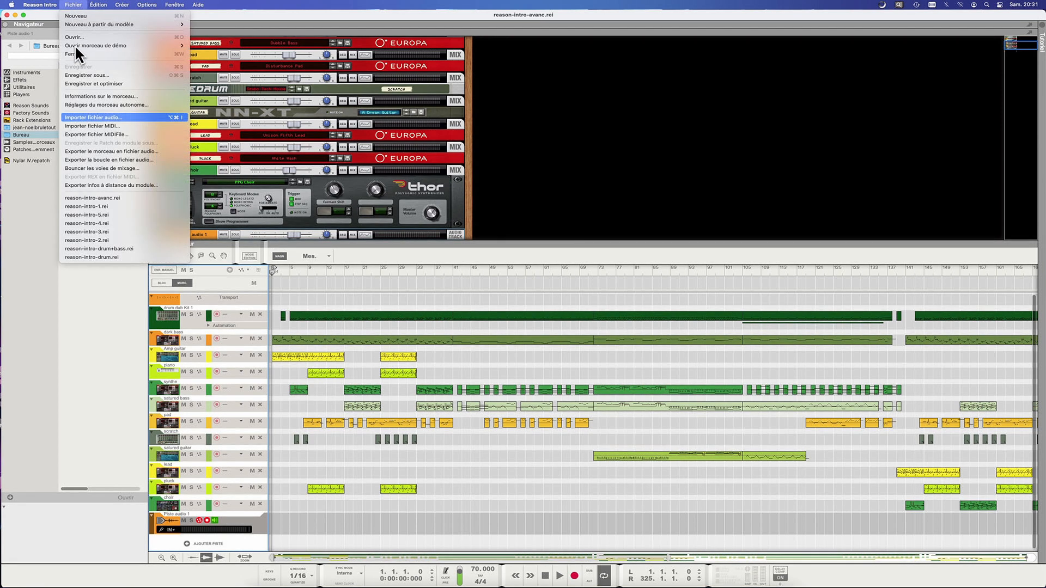